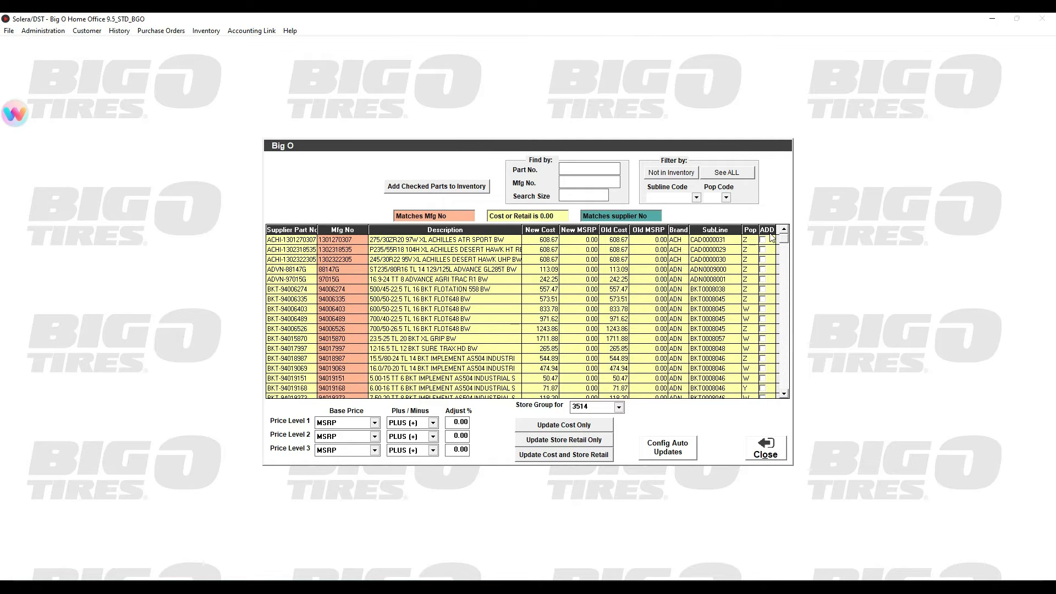
Filter the parts list to show only parts that are not in inventory
{"action": "left_click", "coordinate": [763, 249]}
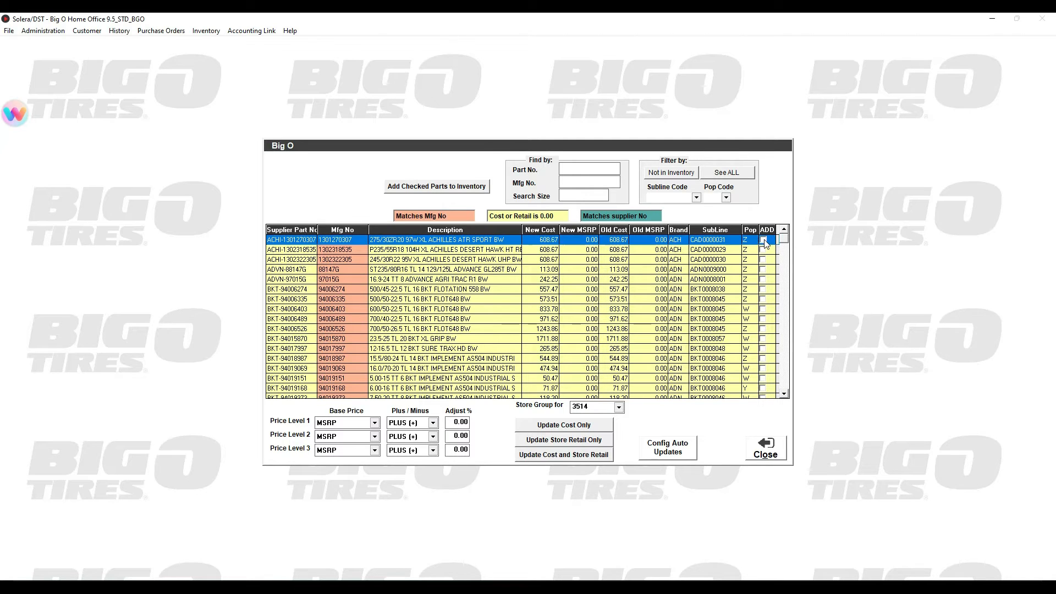
{"action": "left_click", "coordinate": [763, 259]}
{"action": "left_click", "coordinate": [763, 309]}
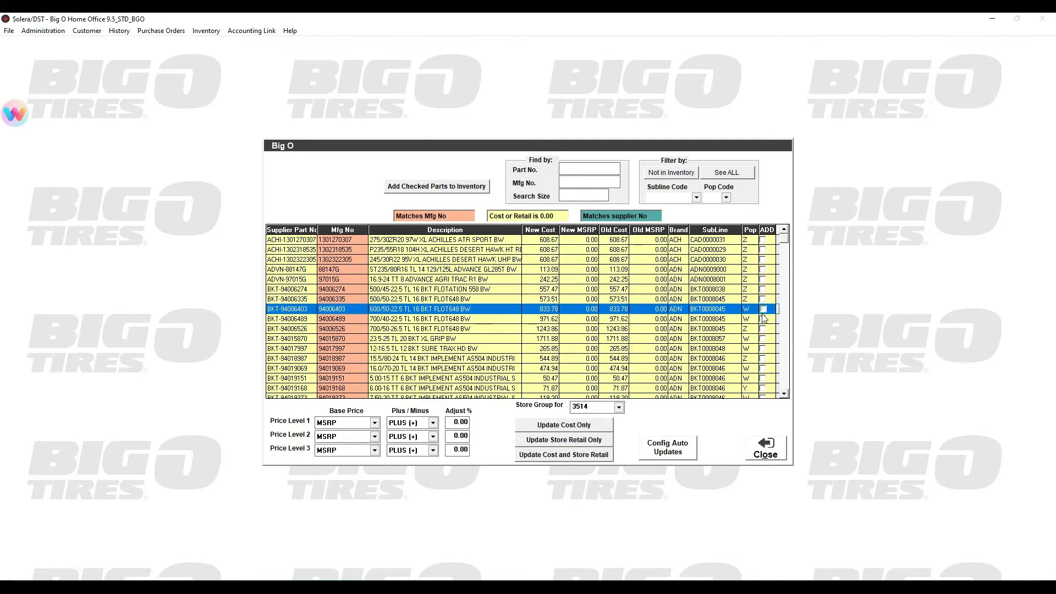
{"action": "left_click", "coordinate": [671, 173]}
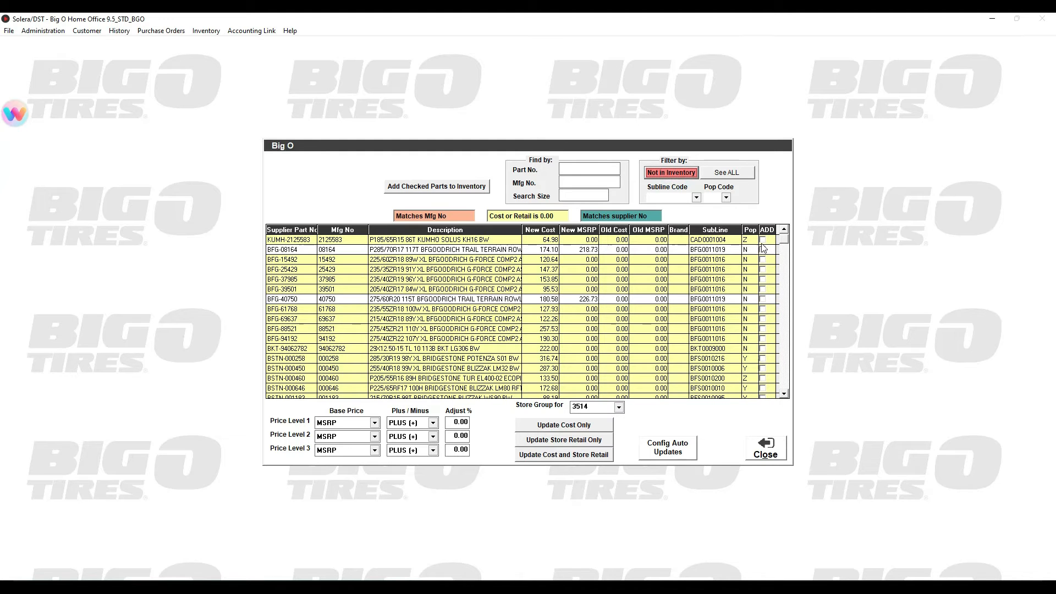
Mark the first six listed parts, KUMH-2125583 through BFG-39501, for adding to inventory
{"action": "left_click", "coordinate": [762, 240]}
{"action": "left_click", "coordinate": [763, 249]}
{"action": "left_click", "coordinate": [763, 260]}
{"action": "left_click", "coordinate": [763, 269]}
{"action": "left_click", "coordinate": [763, 279]}
{"action": "left_click", "coordinate": [763, 289]}
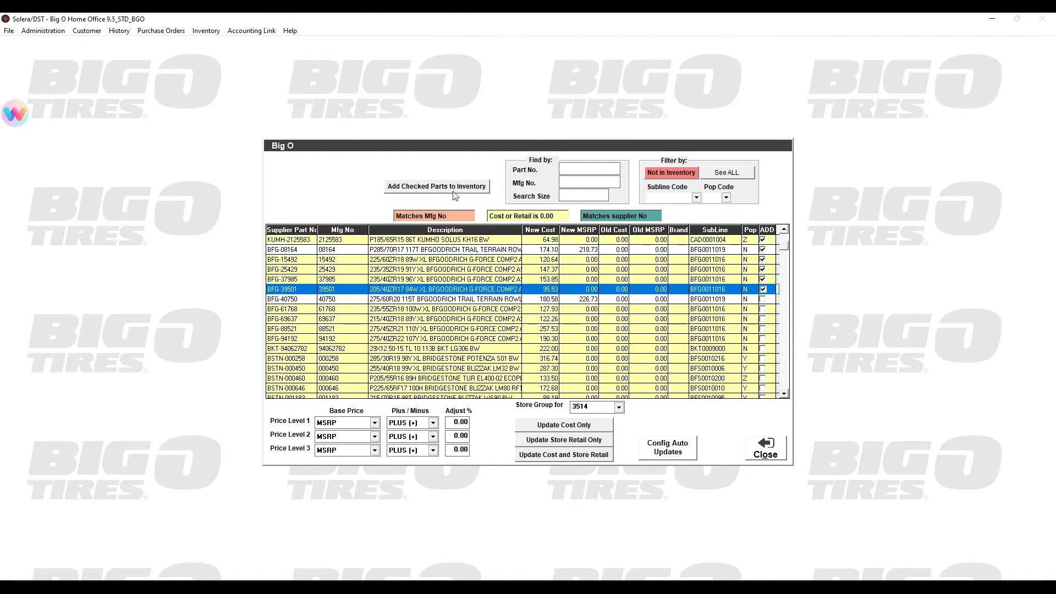
Clear the add marks from the first six listed parts
{"action": "left_click", "coordinate": [763, 289]}
{"action": "left_click", "coordinate": [763, 280]}
{"action": "left_click", "coordinate": [763, 269]}
{"action": "left_click", "coordinate": [762, 260]}
{"action": "left_click", "coordinate": [762, 250]}
{"action": "left_click", "coordinate": [762, 240]}
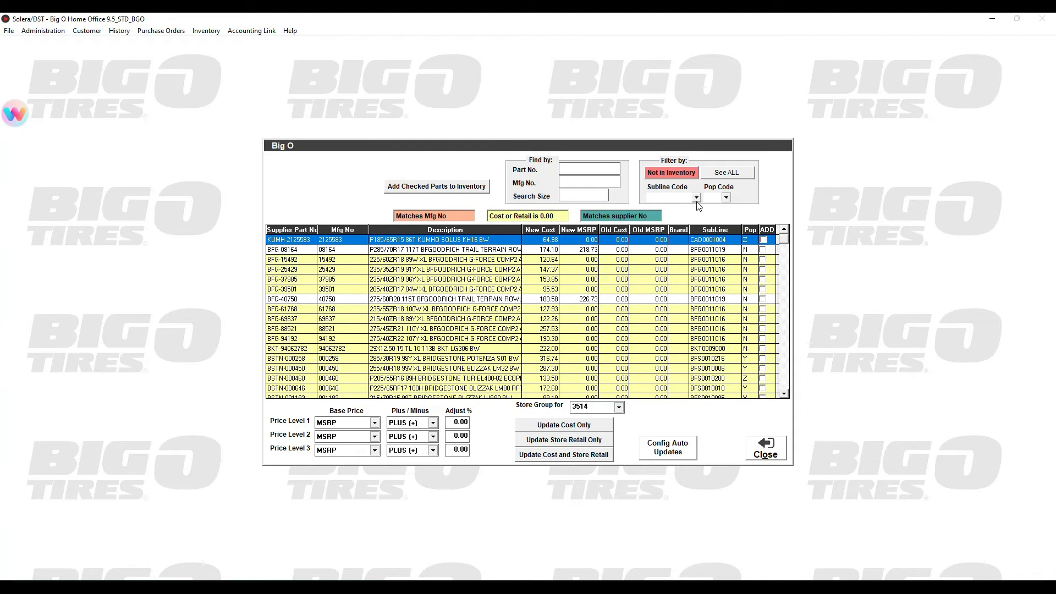
Mark the four parts BFG-15492, BFG-25429, BFG-37985 and BFG-39501 for adding to inventory
{"action": "left_click", "coordinate": [763, 259]}
{"action": "left_click", "coordinate": [762, 269]}
{"action": "left_click", "coordinate": [762, 279]}
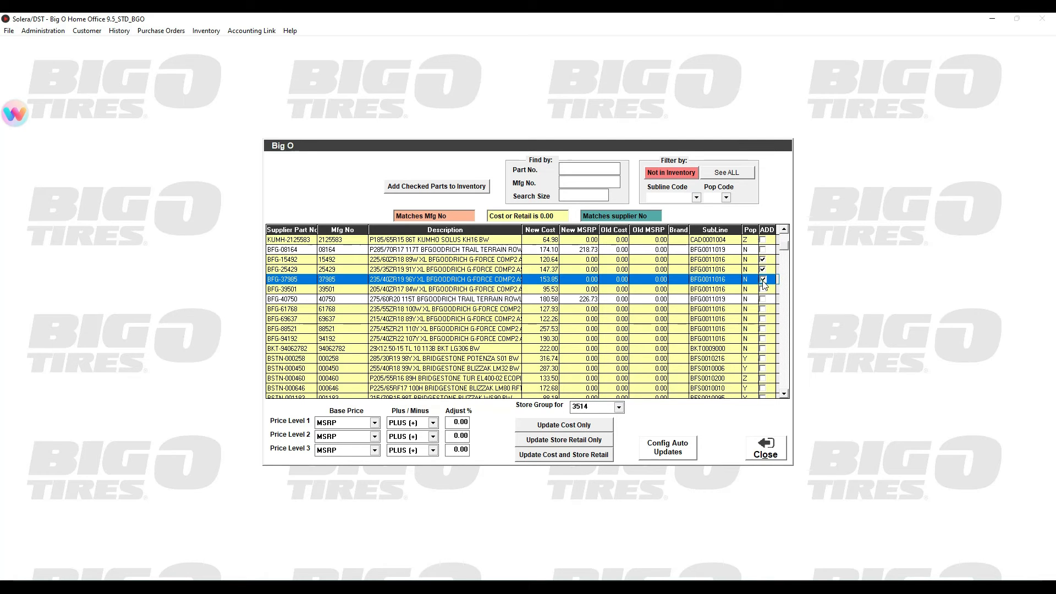
{"action": "left_click", "coordinate": [763, 288]}
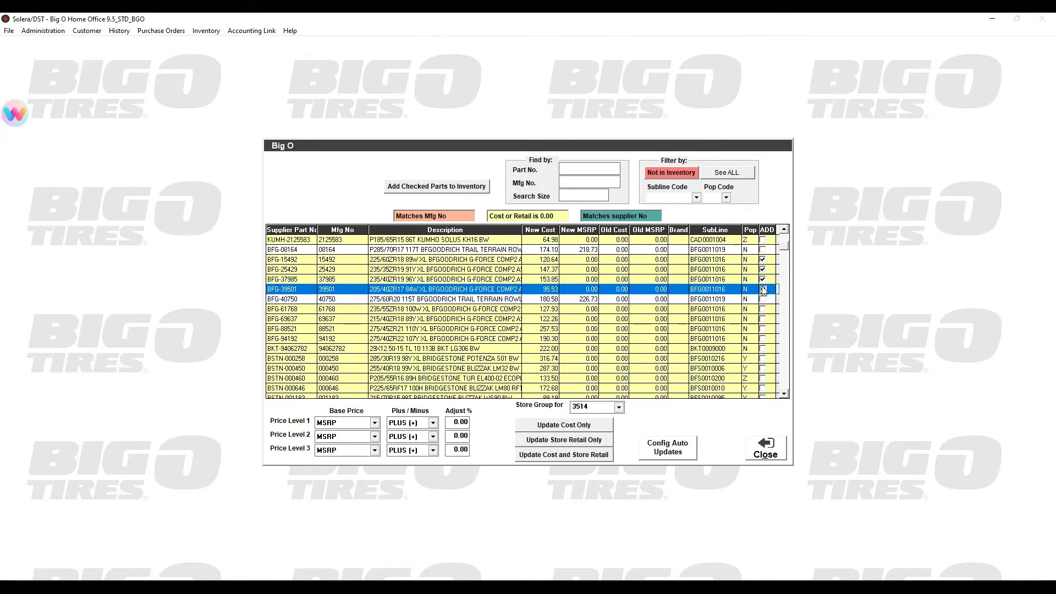
Unmark the four BFG parts from BFG-39501 back to BFG-15492
{"action": "left_click", "coordinate": [762, 288]}
{"action": "left_click", "coordinate": [763, 279]}
{"action": "left_click", "coordinate": [762, 269]}
{"action": "left_click", "coordinate": [762, 259]}
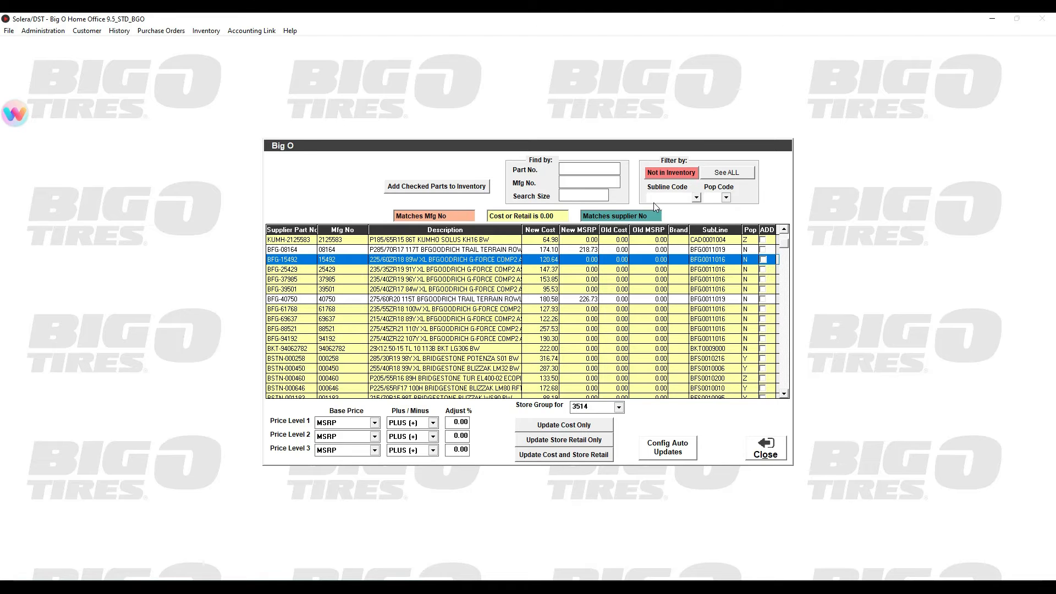
Look over the Subline Code choices, and filter the parts by Pop Codes A, B, C and D in turn
{"action": "left_click", "coordinate": [696, 197]}
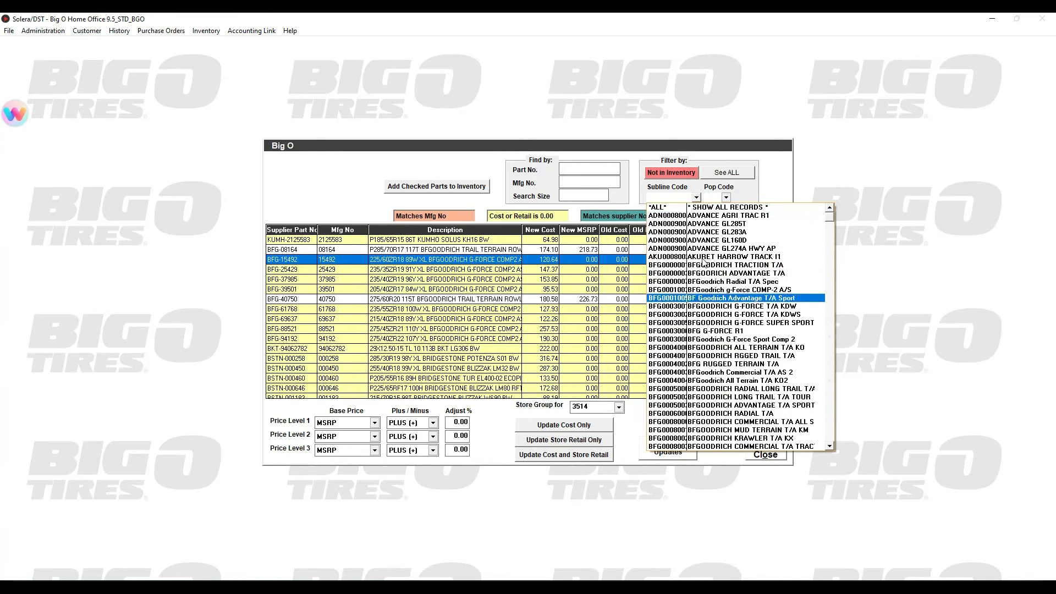
{"action": "left_click", "coordinate": [696, 198]}
{"action": "left_click", "coordinate": [726, 197]}
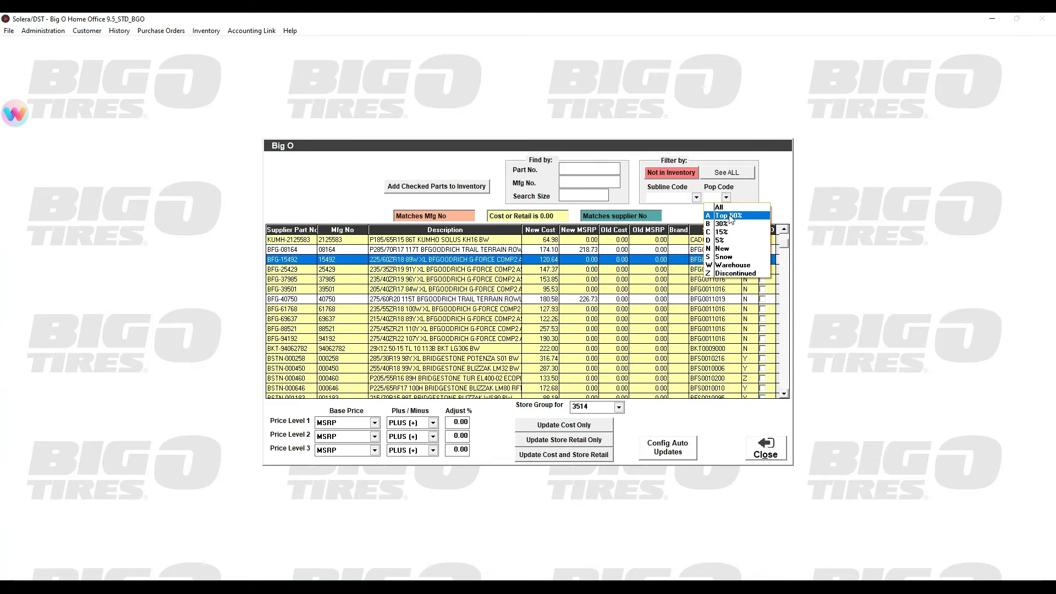
{"action": "left_click", "coordinate": [730, 216]}
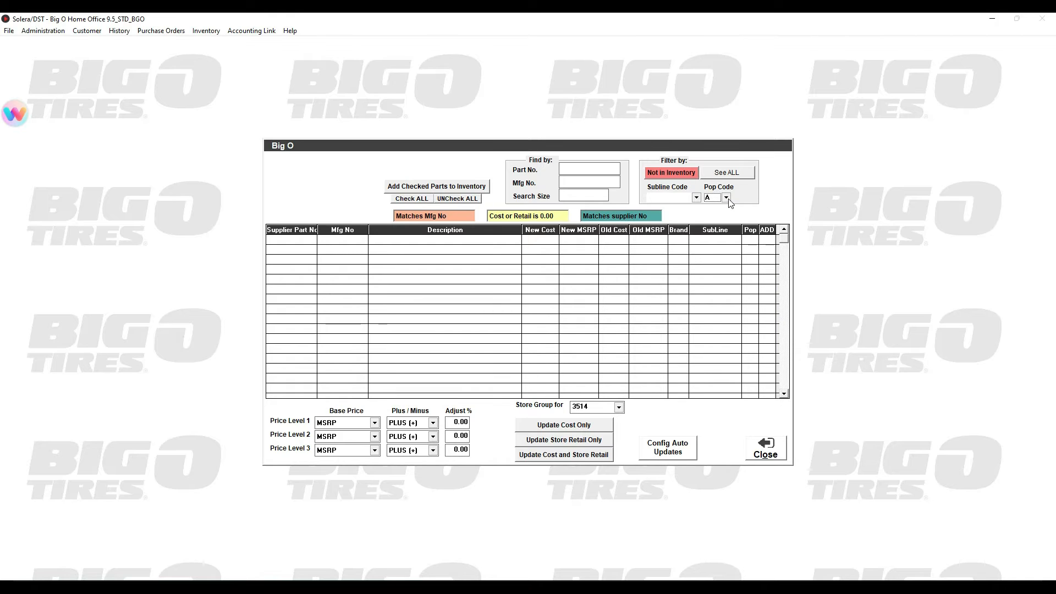
{"action": "left_click", "coordinate": [727, 198]}
{"action": "left_click", "coordinate": [724, 219]}
{"action": "left_click", "coordinate": [725, 198]}
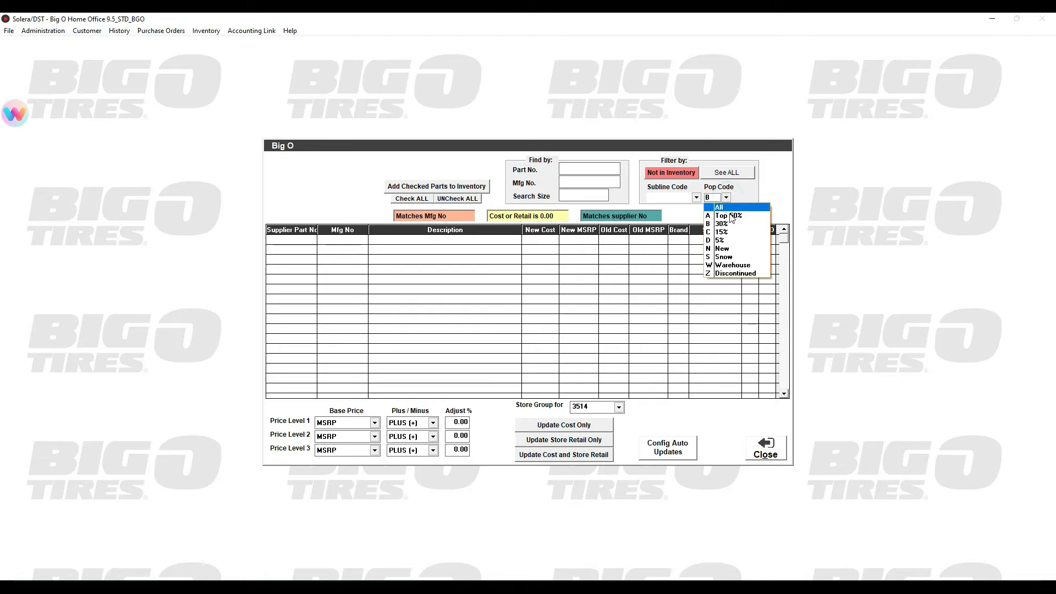
{"action": "left_click", "coordinate": [733, 233]}
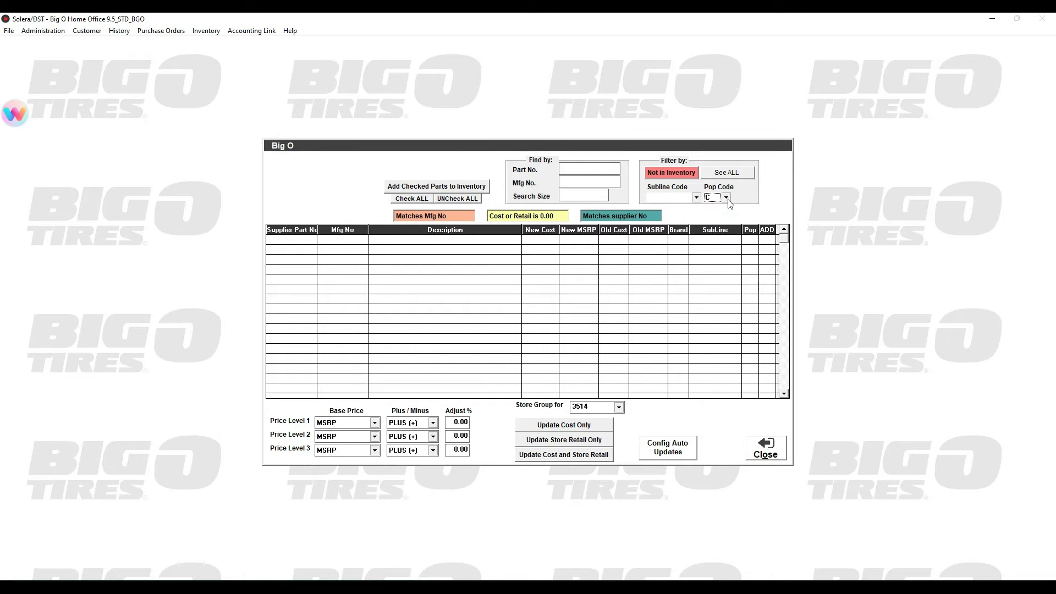
{"action": "left_click", "coordinate": [726, 198]}
{"action": "left_click", "coordinate": [721, 240]}
Filter the not-in-inventory parts by Pop Code N (New)
{"action": "left_click", "coordinate": [726, 197]}
{"action": "left_click", "coordinate": [722, 248]}
{"action": "left_click", "coordinate": [721, 248]}
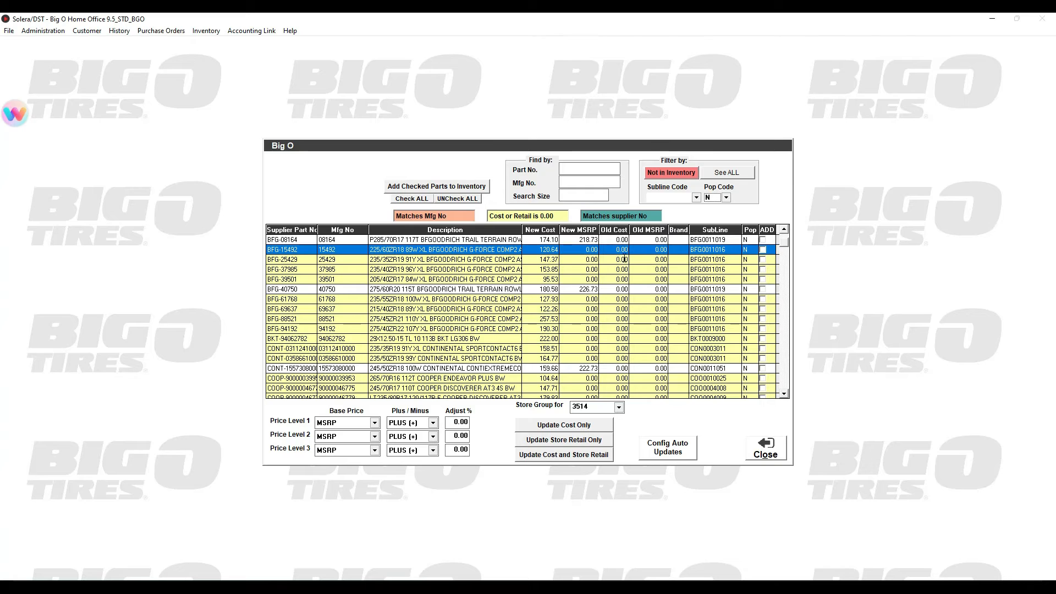
Check all the filtered new parts and add them to inventory as Non-Stock
{"action": "left_click", "coordinate": [413, 199]}
{"action": "scroll", "coordinate": [605, 334], "scroll_direction": "down", "scroll_amount": 15}
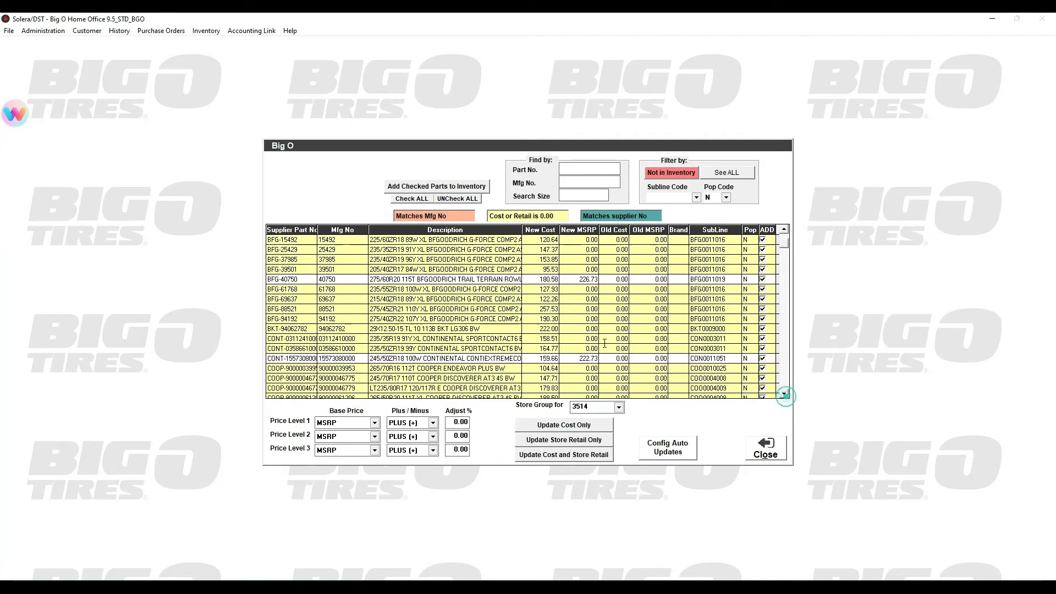
{"action": "scroll", "coordinate": [605, 333], "scroll_direction": "down", "scroll_amount": 20}
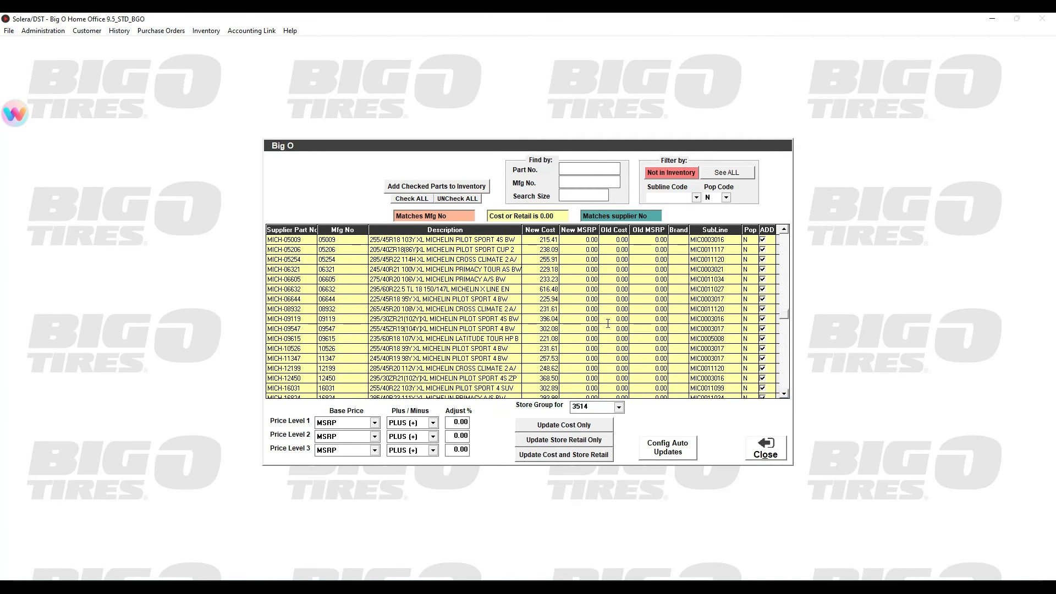
{"action": "scroll", "coordinate": [608, 316], "scroll_direction": "down", "scroll_amount": 20}
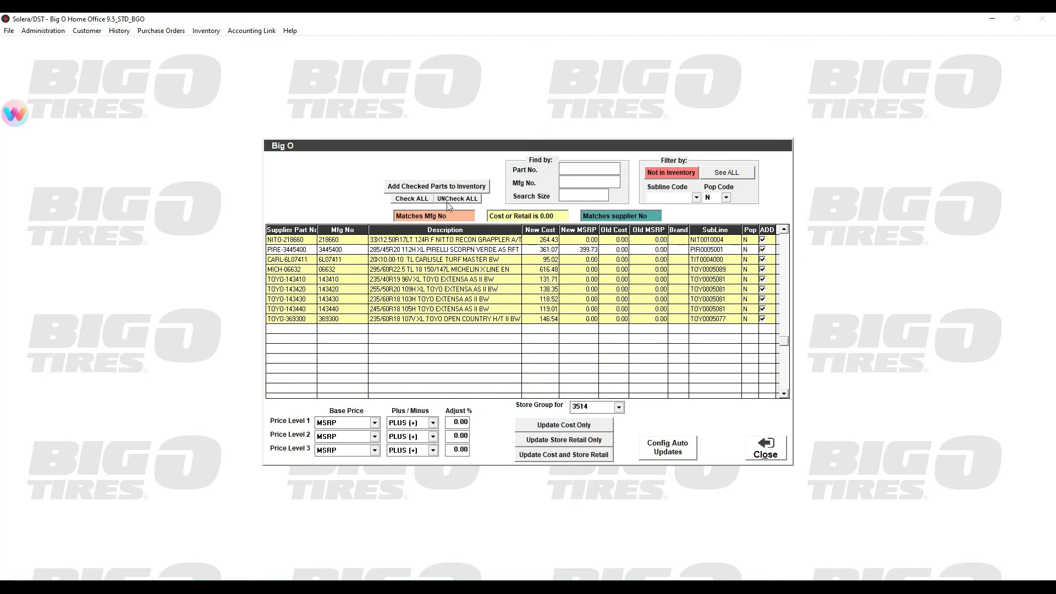
{"action": "left_click", "coordinate": [436, 188]}
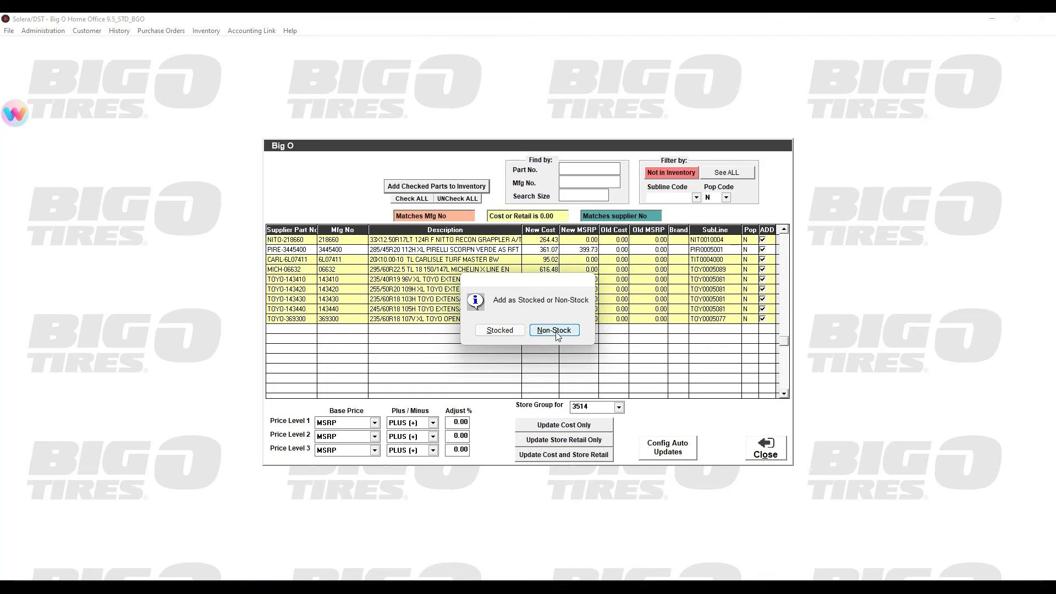
{"action": "left_click", "coordinate": [555, 331]}
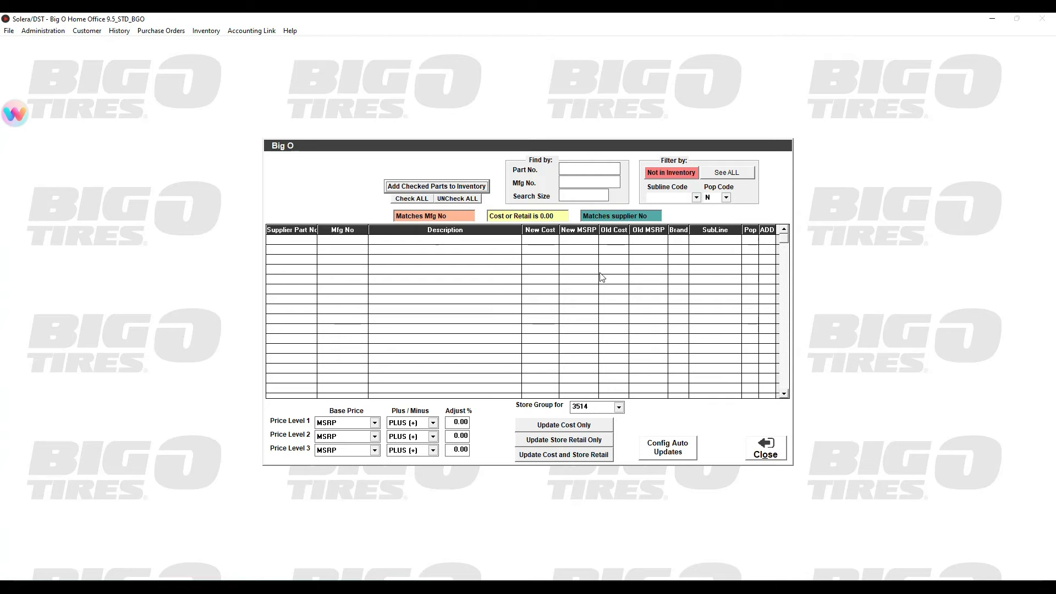
Show all parts in the list and set the store group to 3514, the training store
{"action": "left_click", "coordinate": [727, 173]}
{"action": "left_click", "coordinate": [619, 407]}
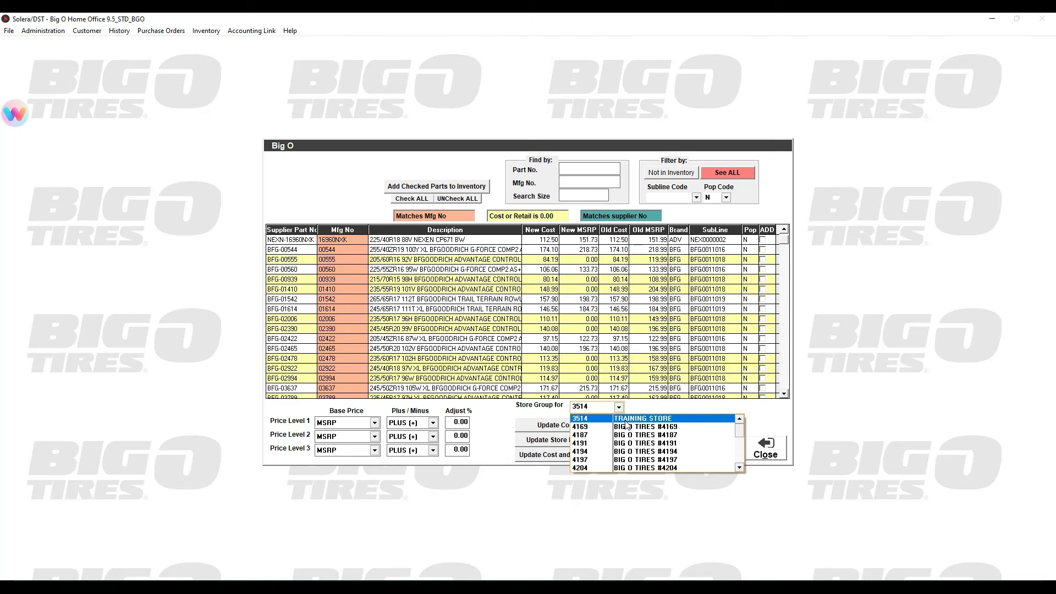
{"action": "left_click", "coordinate": [625, 420]}
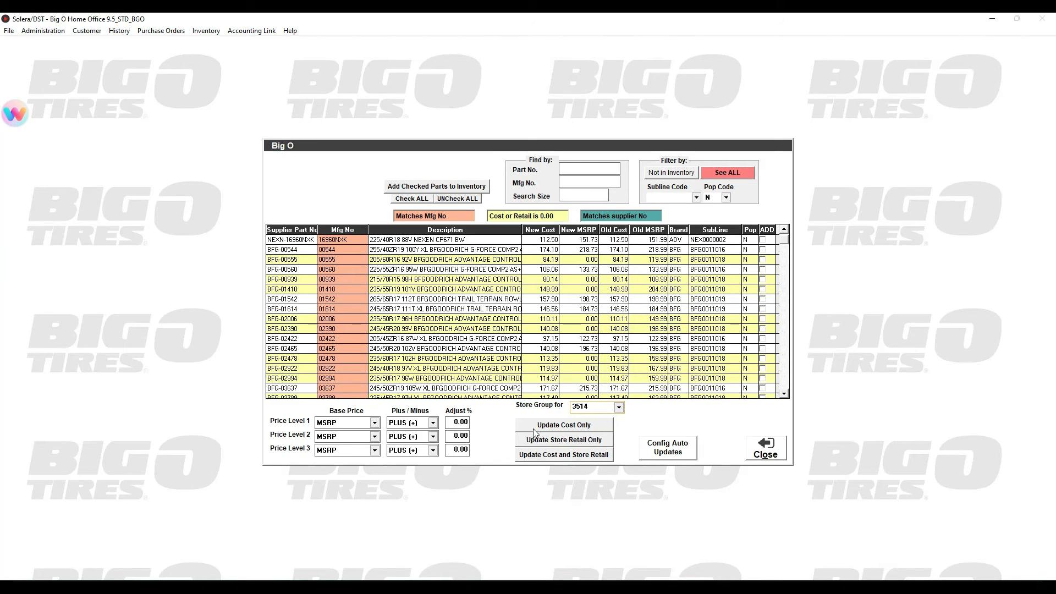
Review the Base Price options available for Price Levels 1, 2 and 3
{"action": "left_click", "coordinate": [376, 423]}
{"action": "left_click", "coordinate": [376, 422]}
{"action": "left_click", "coordinate": [376, 436]}
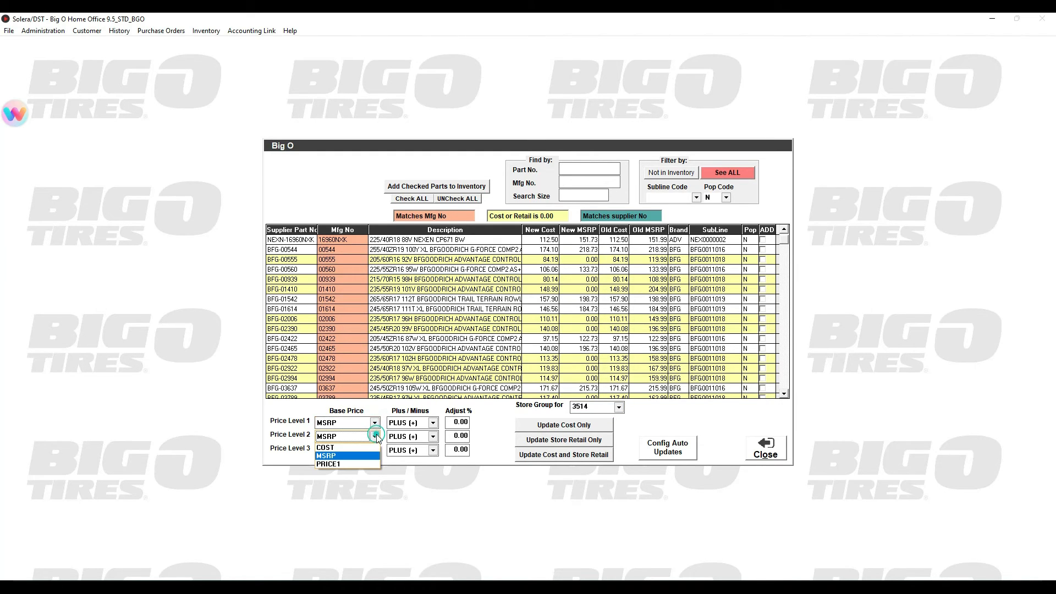
{"action": "left_click", "coordinate": [376, 437]}
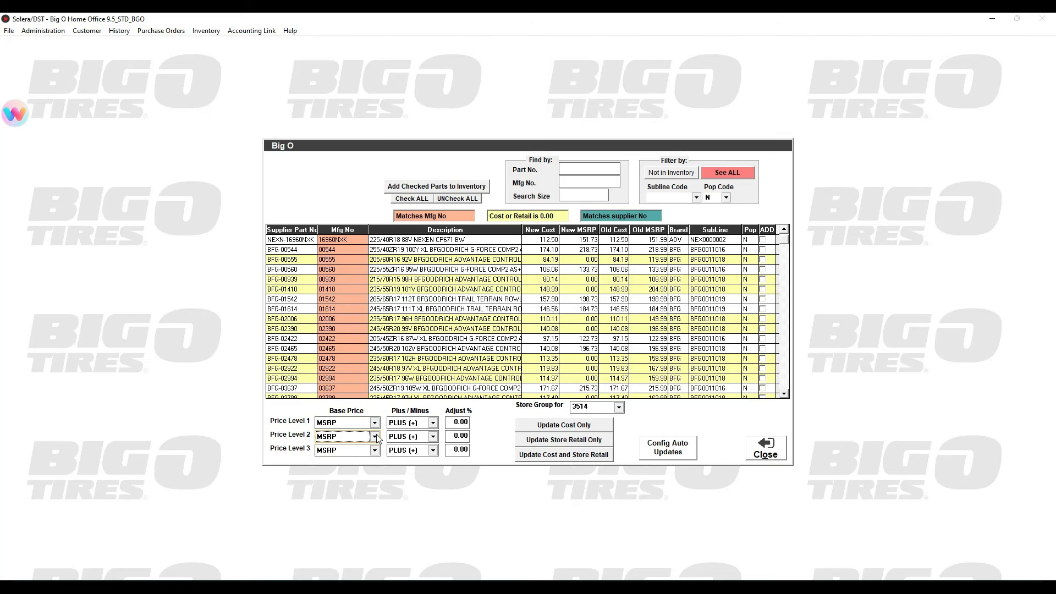
{"action": "left_click", "coordinate": [375, 450]}
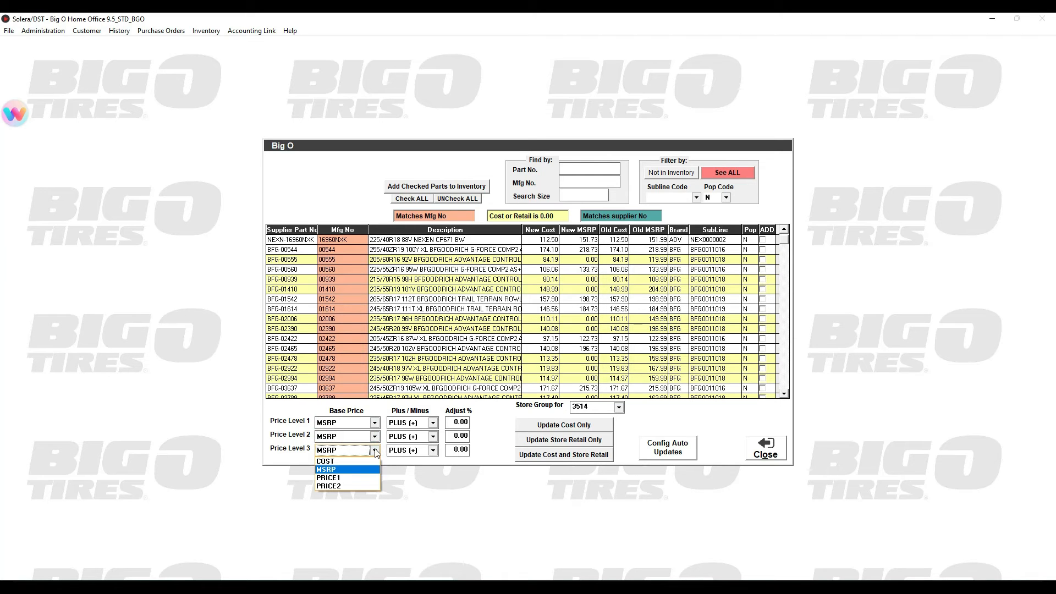
Review the Plus / Minus options for the three price levels and the Adjust % fields of Levels 1 and 2
{"action": "left_click", "coordinate": [433, 423]}
{"action": "left_click", "coordinate": [432, 423]}
{"action": "left_click", "coordinate": [433, 437]}
{"action": "left_click", "coordinate": [433, 437]}
{"action": "left_click", "coordinate": [433, 450]}
{"action": "left_click", "coordinate": [432, 451]}
{"action": "left_click", "coordinate": [433, 423]}
{"action": "left_click", "coordinate": [432, 423]}
{"action": "left_click", "coordinate": [452, 421]}
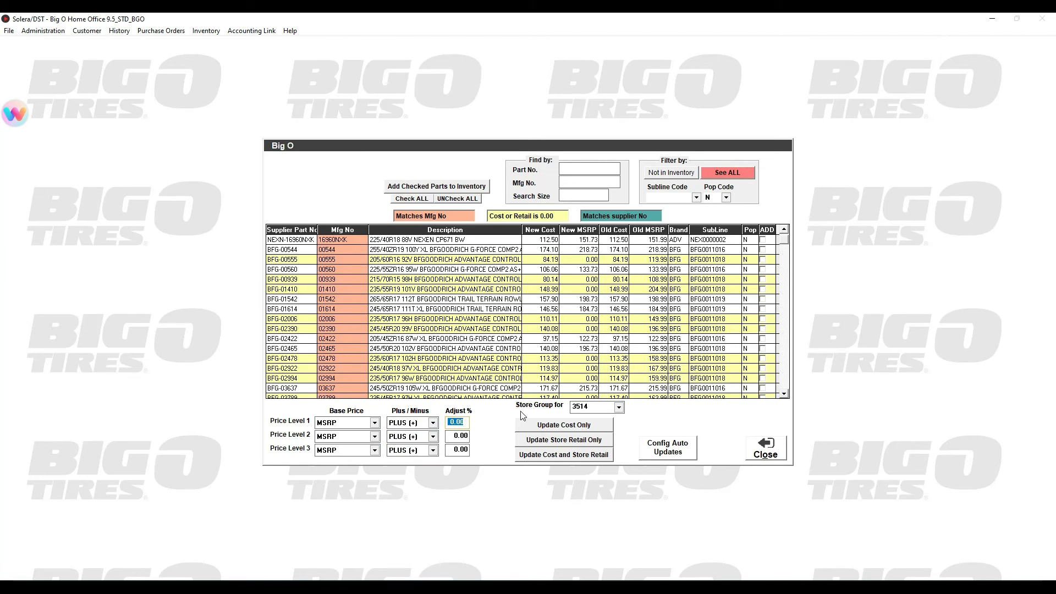
{"action": "left_click", "coordinate": [455, 435]}
Review the inventory fields configured for auto update from BGO and save with all of them enabled
{"action": "left_click", "coordinate": [677, 449]}
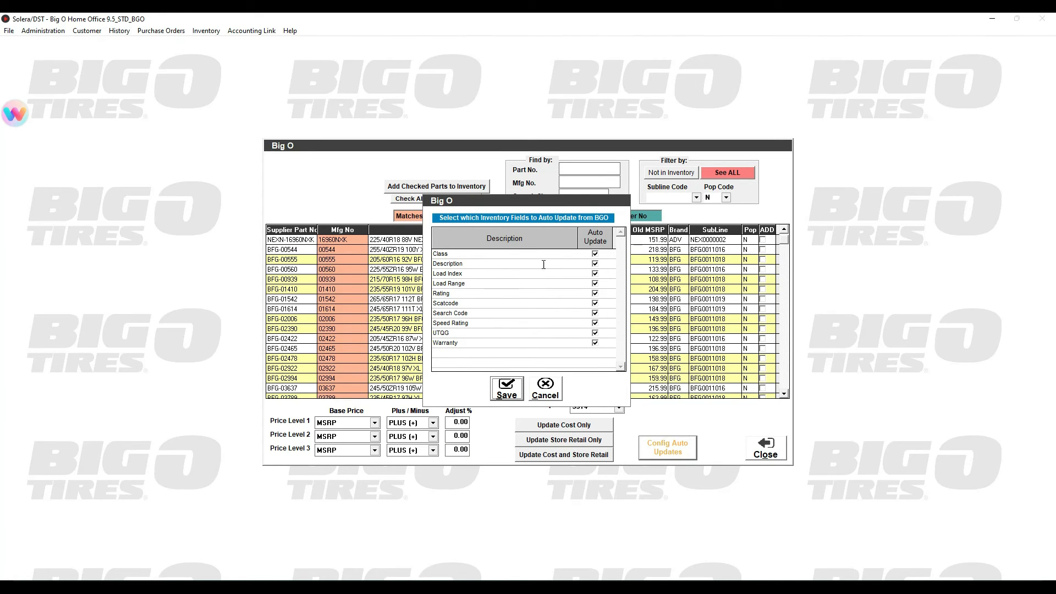
{"action": "left_click", "coordinate": [464, 265]}
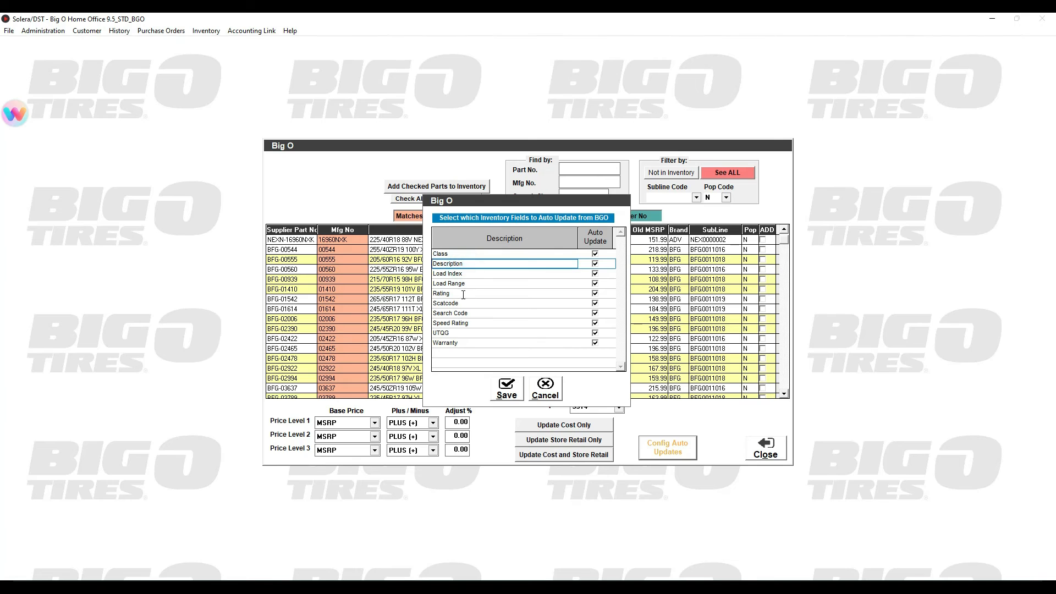
{"action": "left_click", "coordinate": [464, 274]}
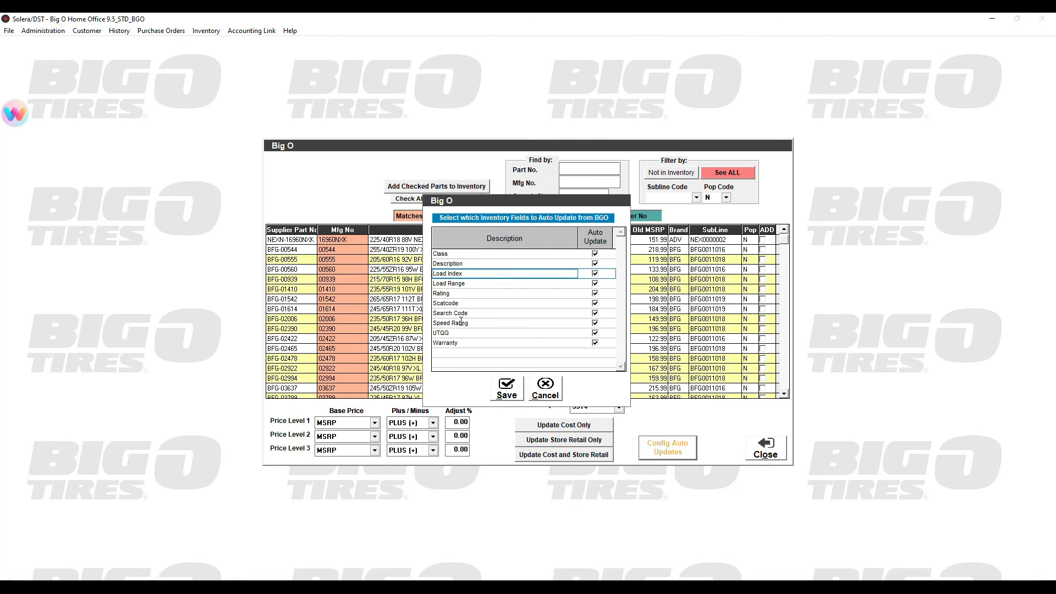
{"action": "left_click", "coordinate": [465, 343]}
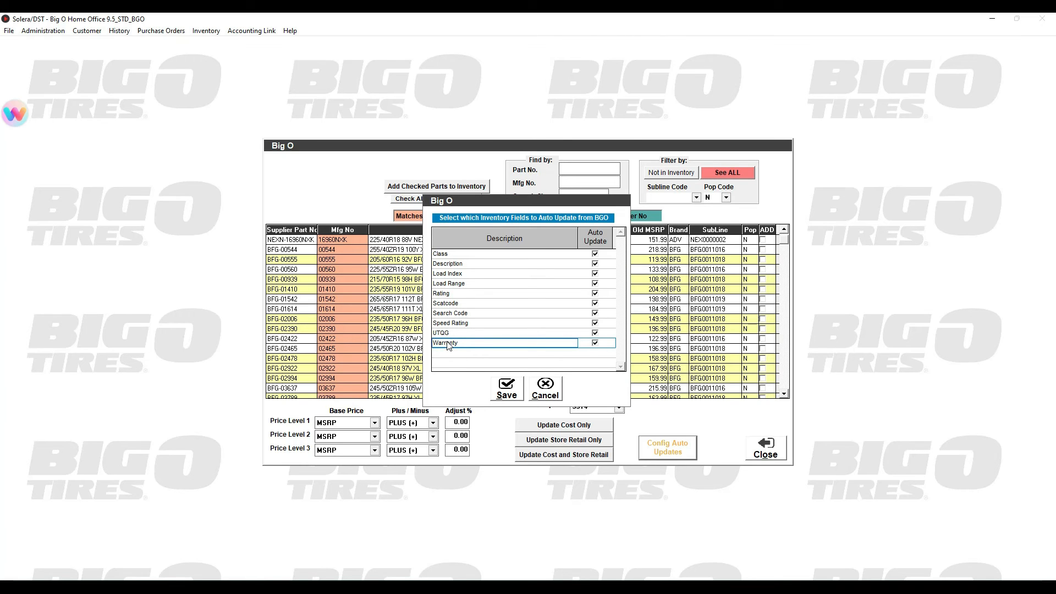
{"action": "left_click", "coordinate": [509, 390]}
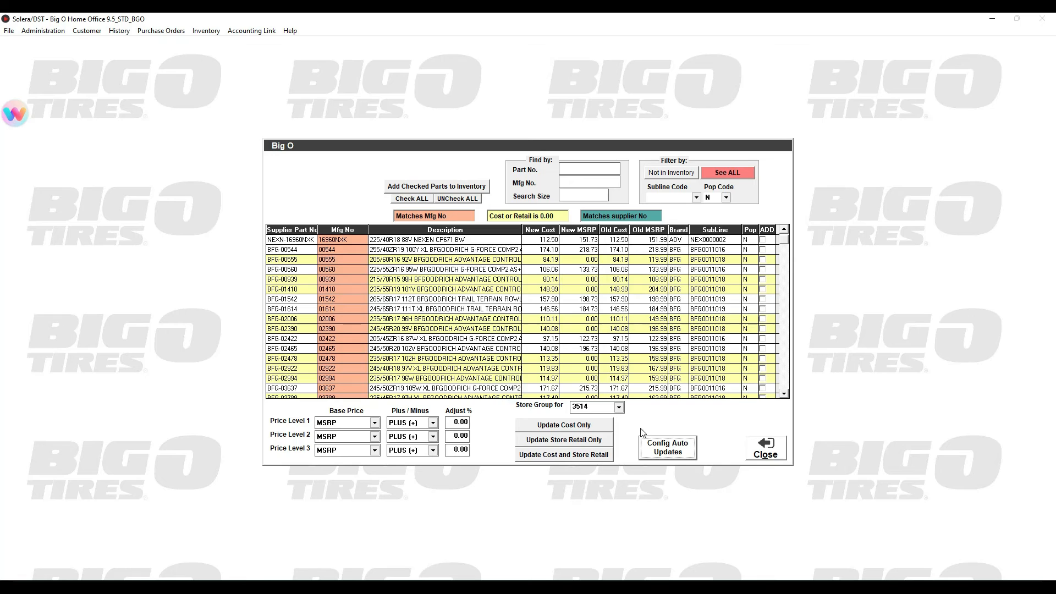
Update both cost and store retail for store group 3514 and close the price update window
{"action": "left_click", "coordinate": [569, 458]}
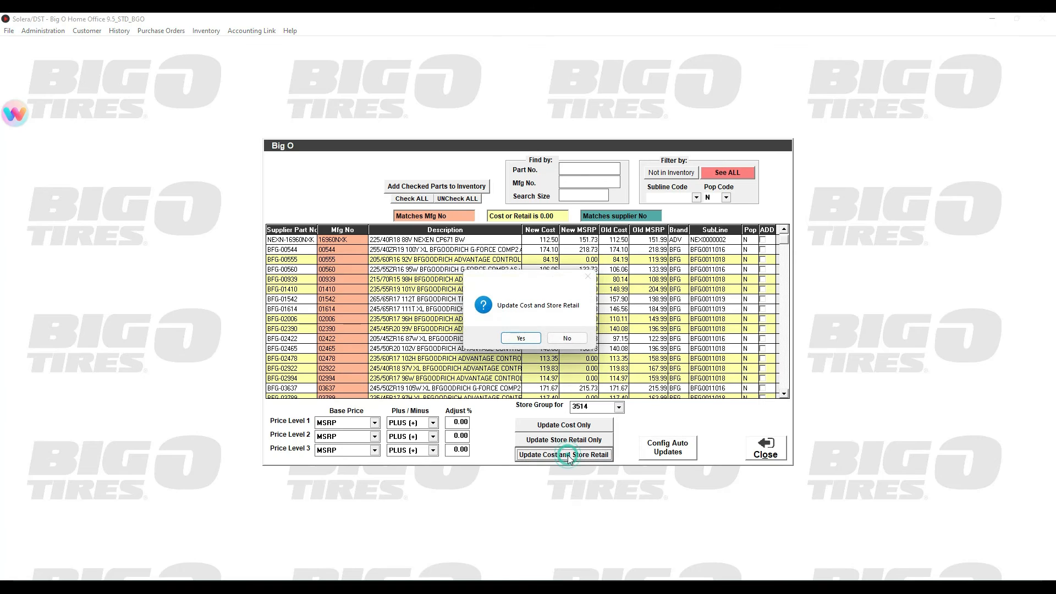
{"action": "left_click", "coordinate": [521, 339]}
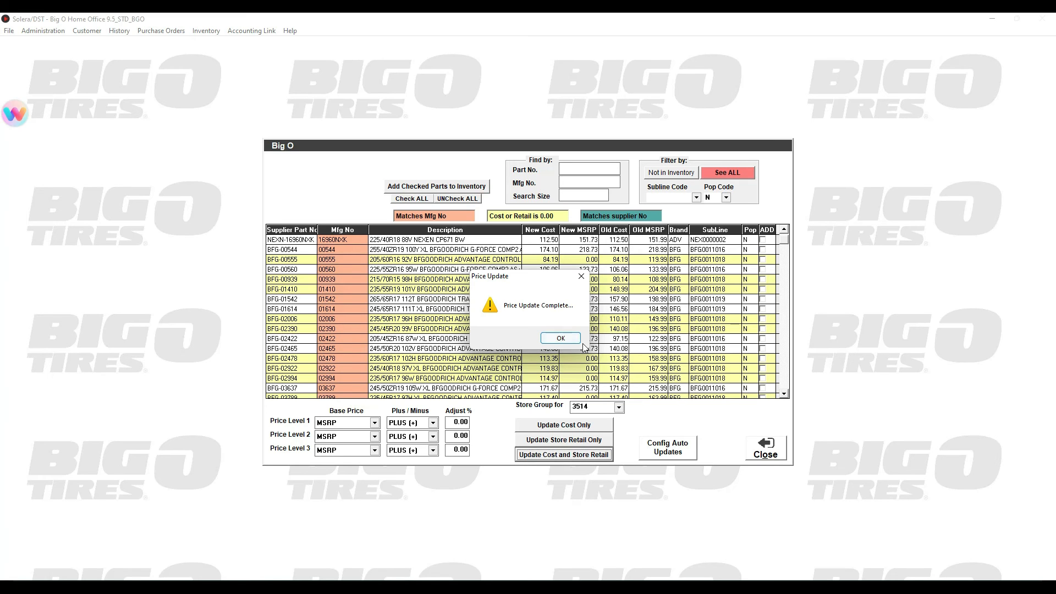
{"action": "left_click", "coordinate": [569, 344]}
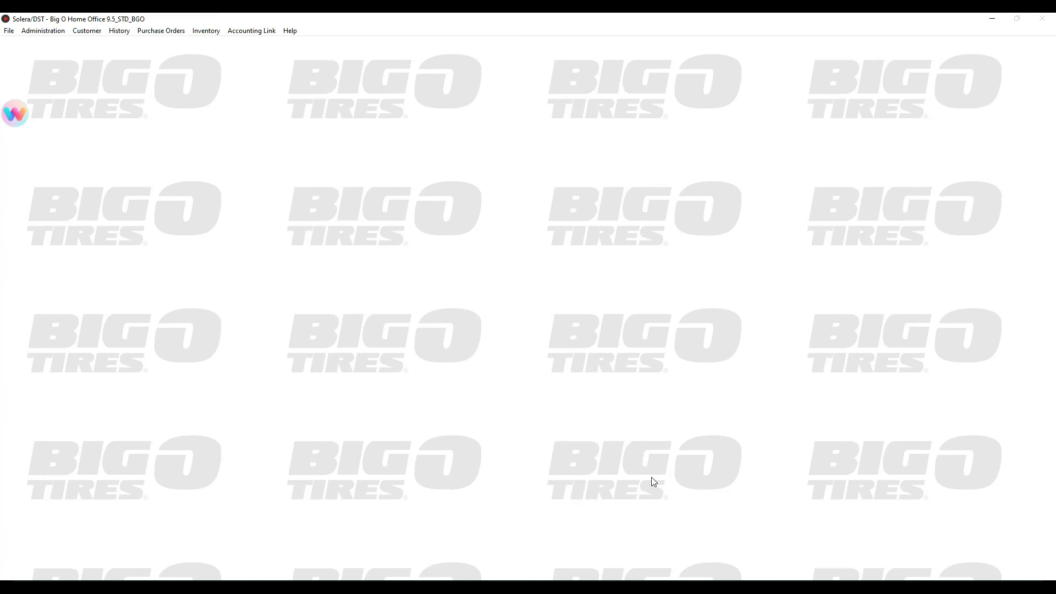
Switch to the training store's shop system in TeamViewer and exit its Repair Shop main screen
{"action": "mouse_move", "coordinate": [709, 586]}
{"action": "left_click", "coordinate": [841, 535]}
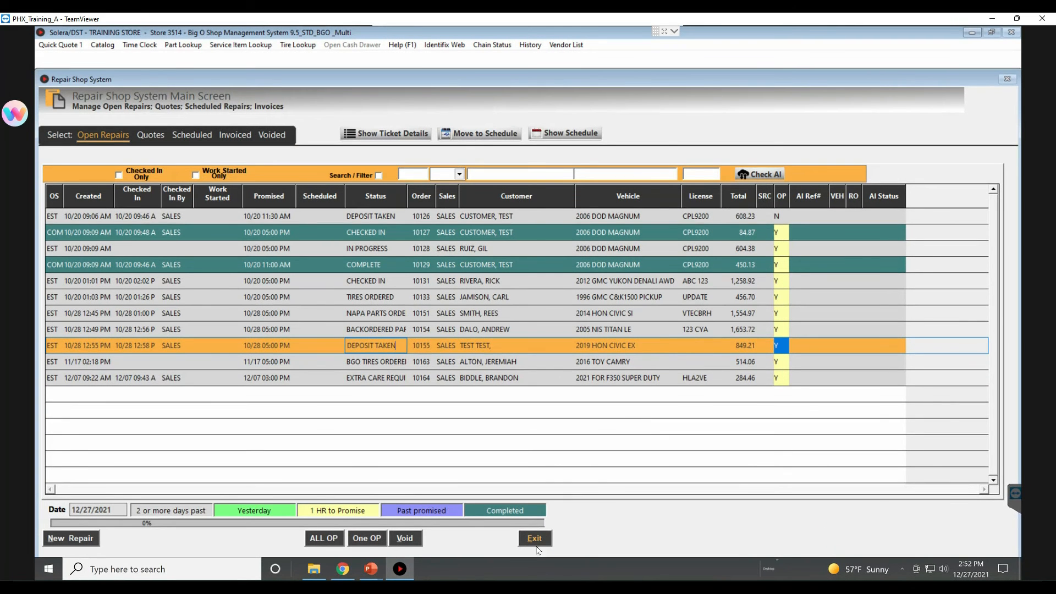
{"action": "left_click", "coordinate": [534, 540]}
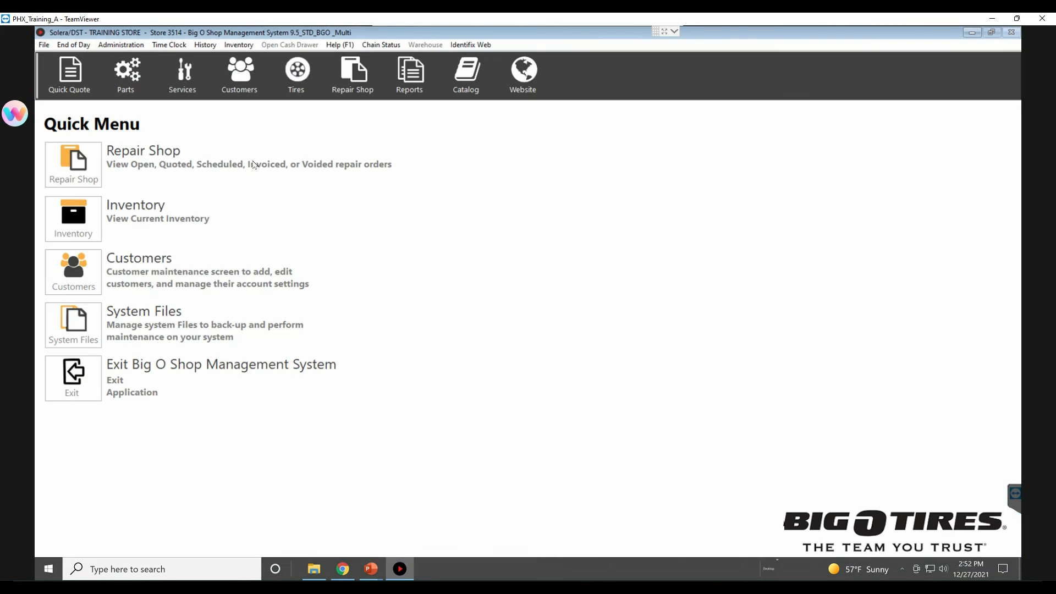
Retrieve updated Inventory data from the control system to the store, and close the data transfers dialog
{"action": "left_click", "coordinate": [129, 47]}
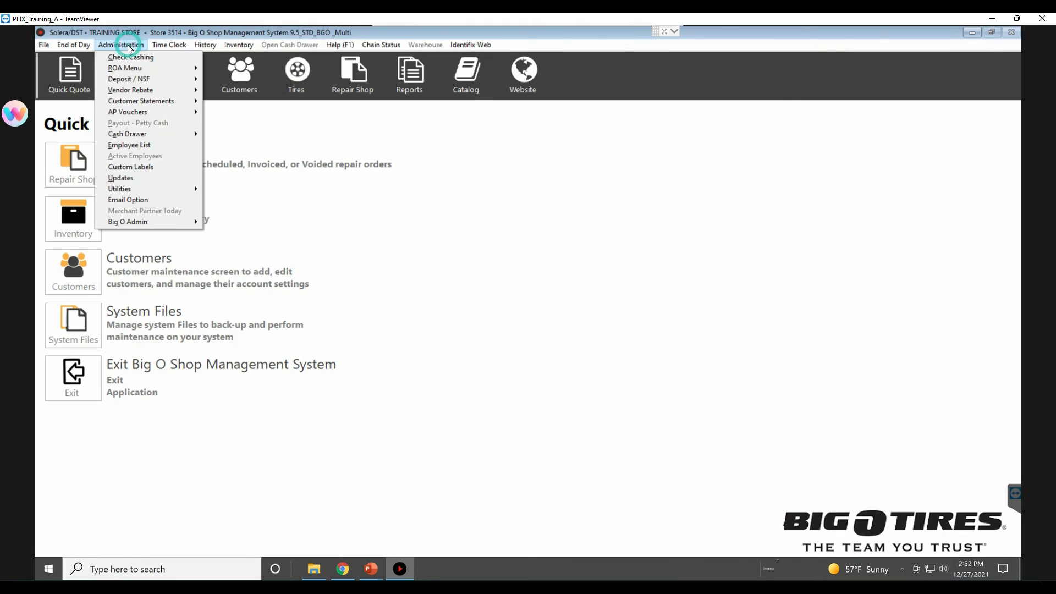
{"action": "left_click", "coordinate": [137, 179]}
{"action": "left_click", "coordinate": [440, 253]}
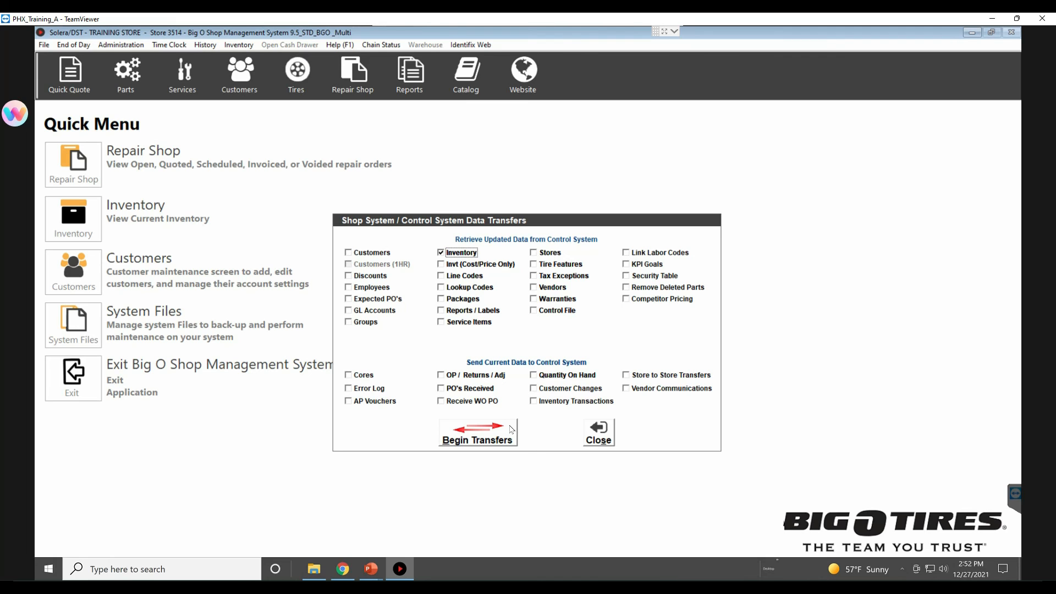
{"action": "left_click", "coordinate": [489, 436]}
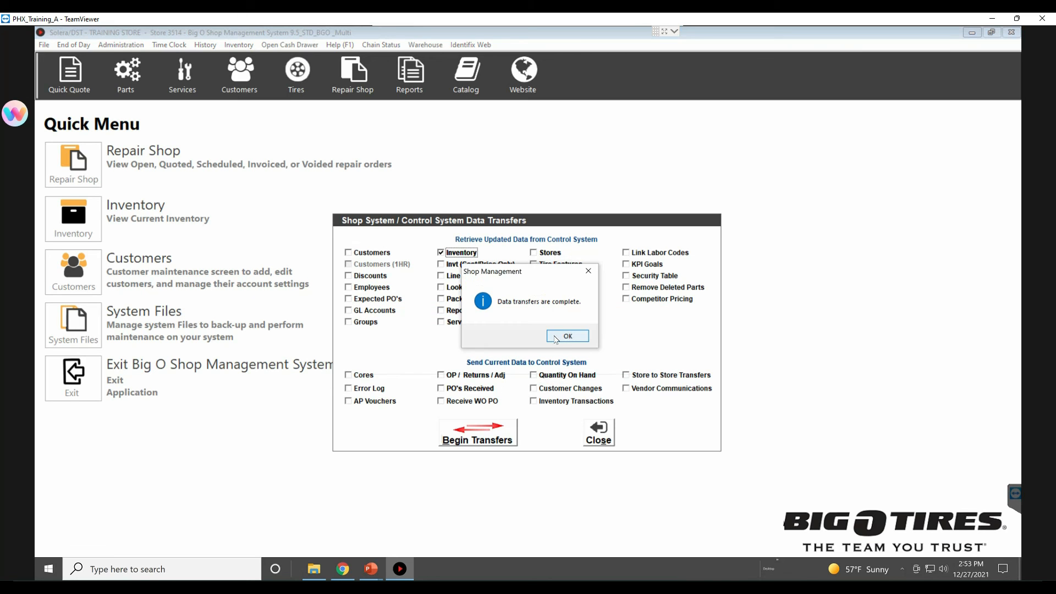
{"action": "left_click", "coordinate": [566, 335]}
{"action": "left_click", "coordinate": [598, 432]}
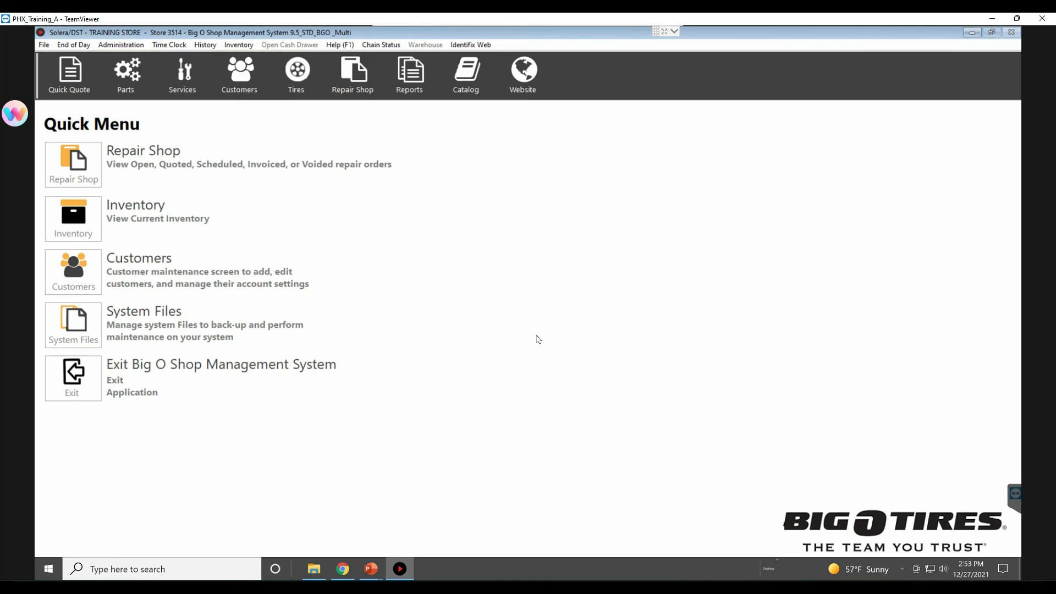